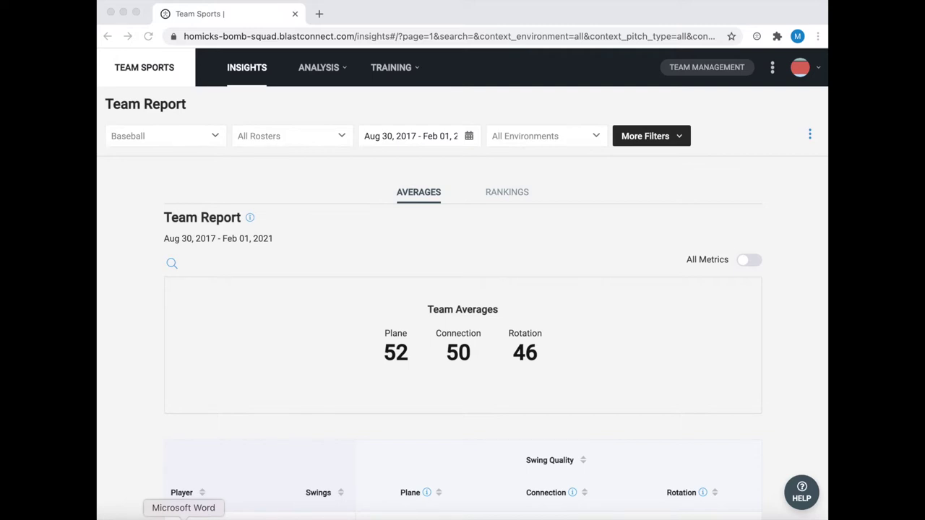
Open the Help page and enter the baseball Training Center.
left_click(806, 495)
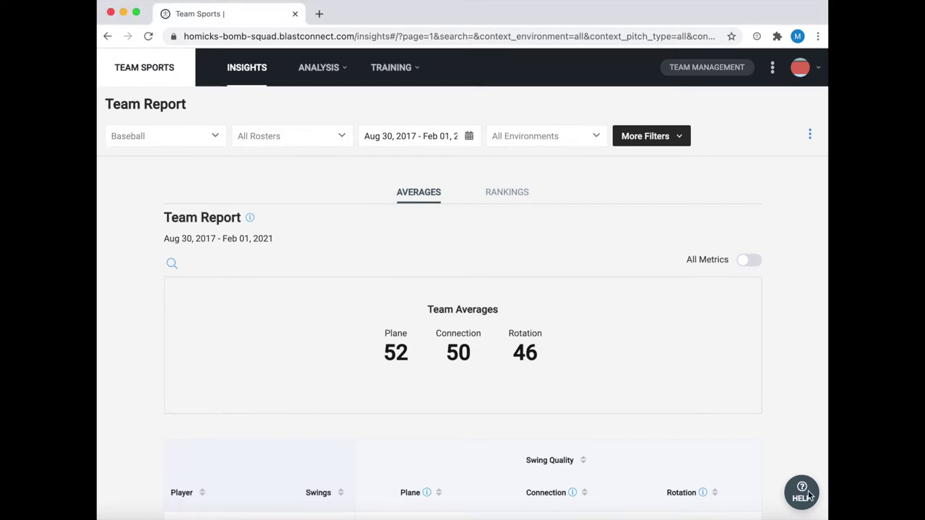
left_click(804, 496)
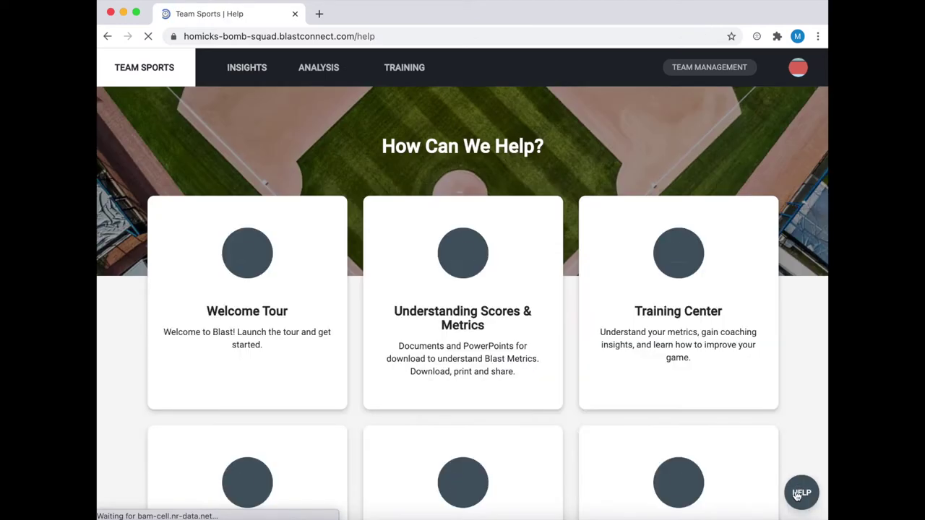
scroll(797, 496, "down", 2)
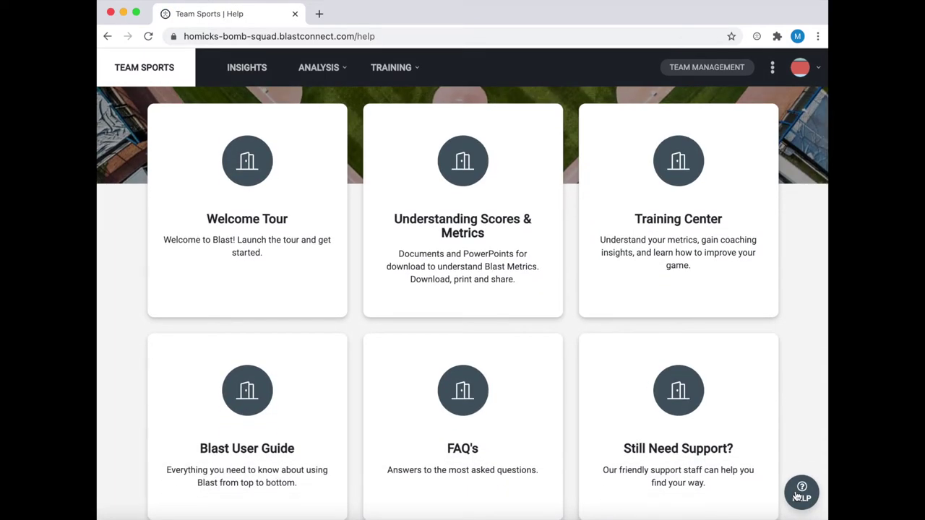
left_click(684, 174)
scroll(684, 173, "down", 2)
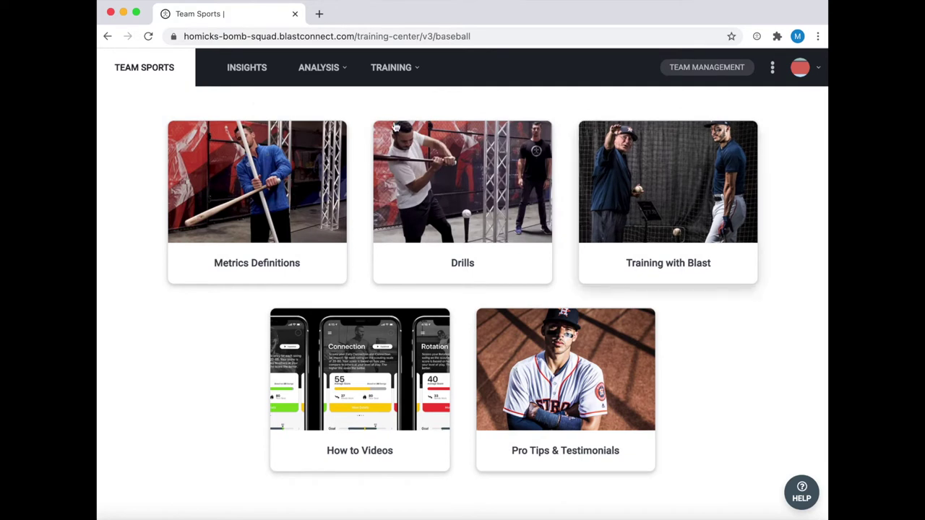
Read through Metrics Definitions, then return to the Training Center overview.
left_click(282, 179)
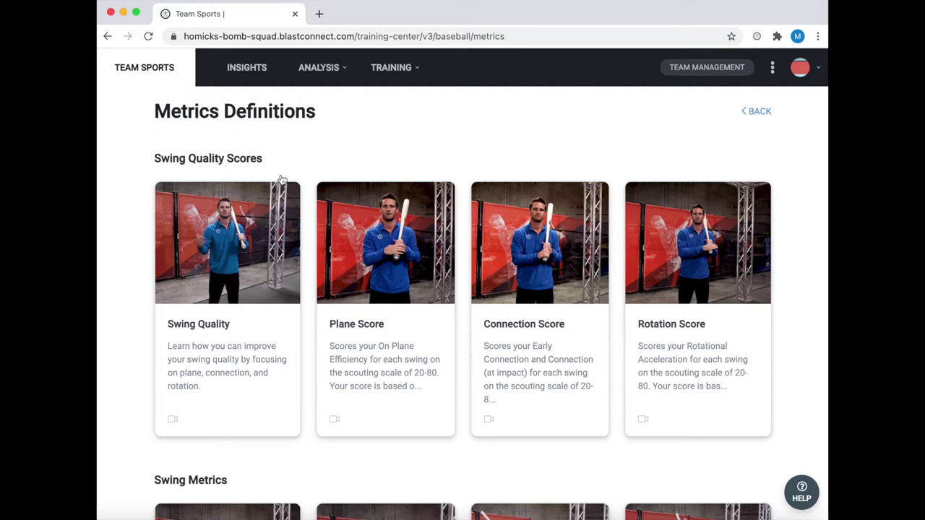
scroll(282, 179, "down", 4)
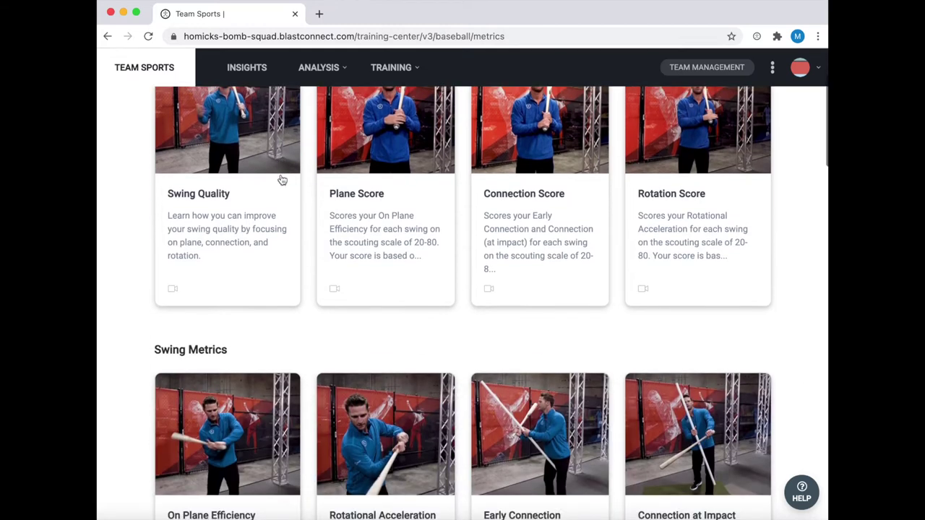
scroll(282, 179, "up", 4)
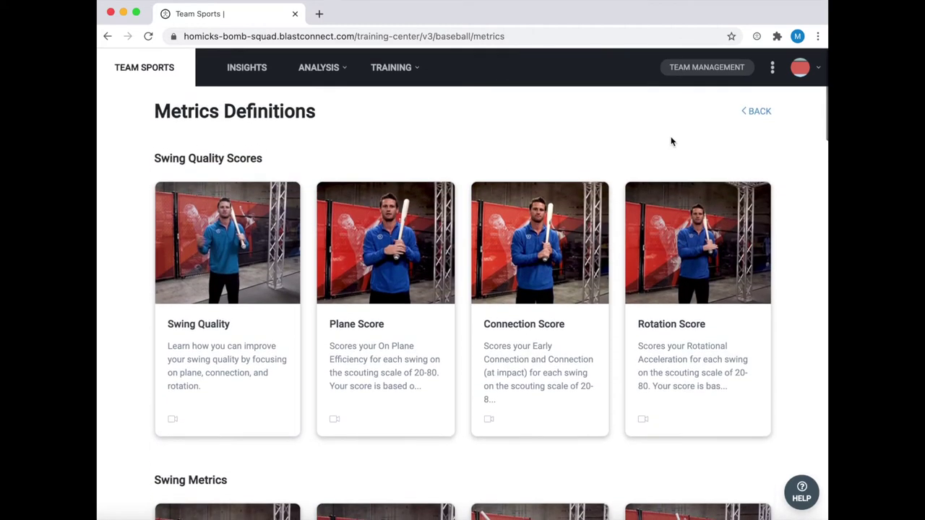
left_click(750, 116)
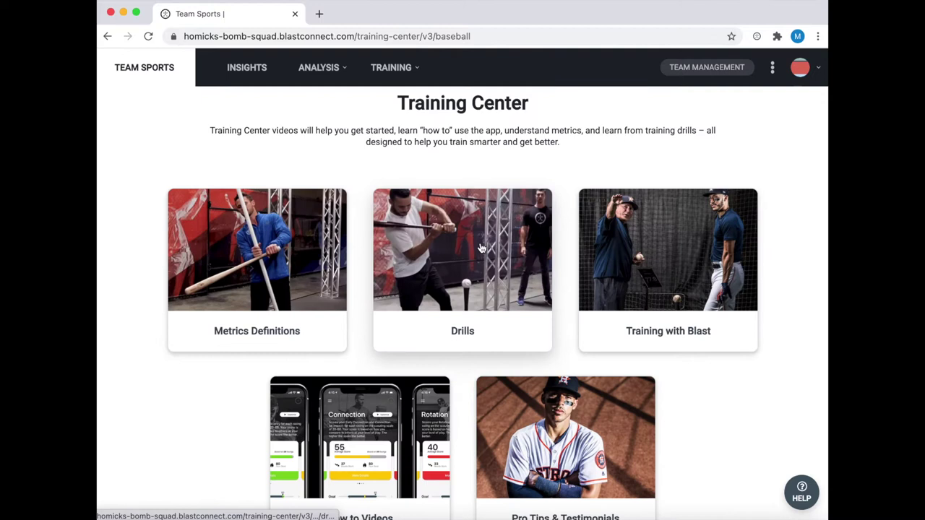
Browse the Drills section, then open How to Videos.
scroll(480, 249, "down", 1)
left_click(479, 249)
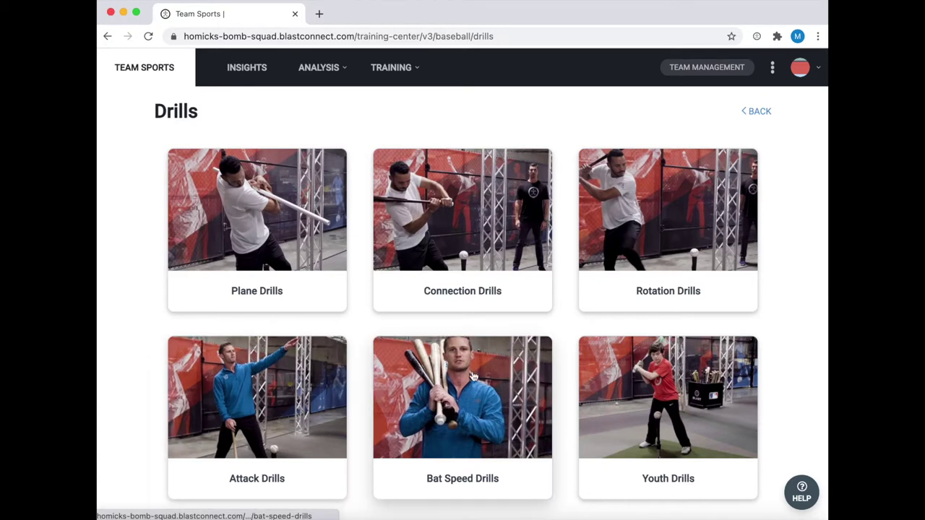
left_click(753, 113)
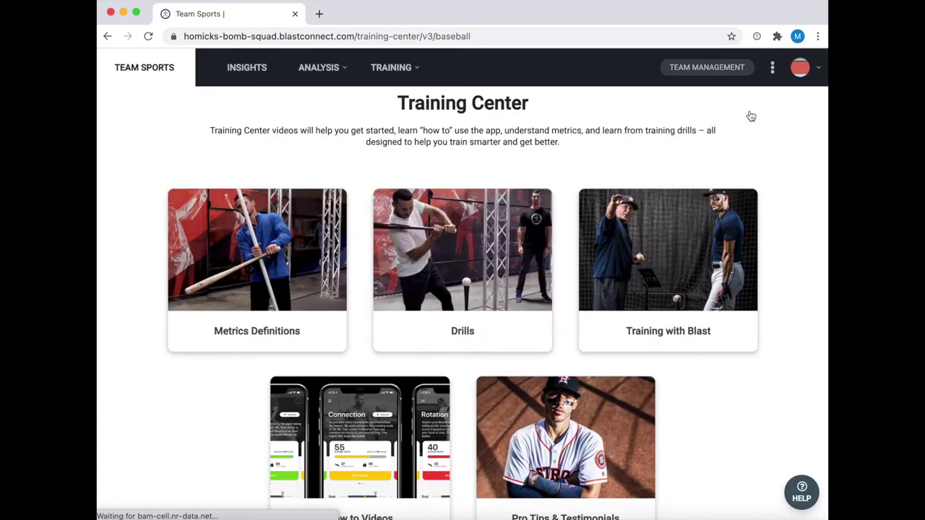
scroll(638, 286, "down", 1)
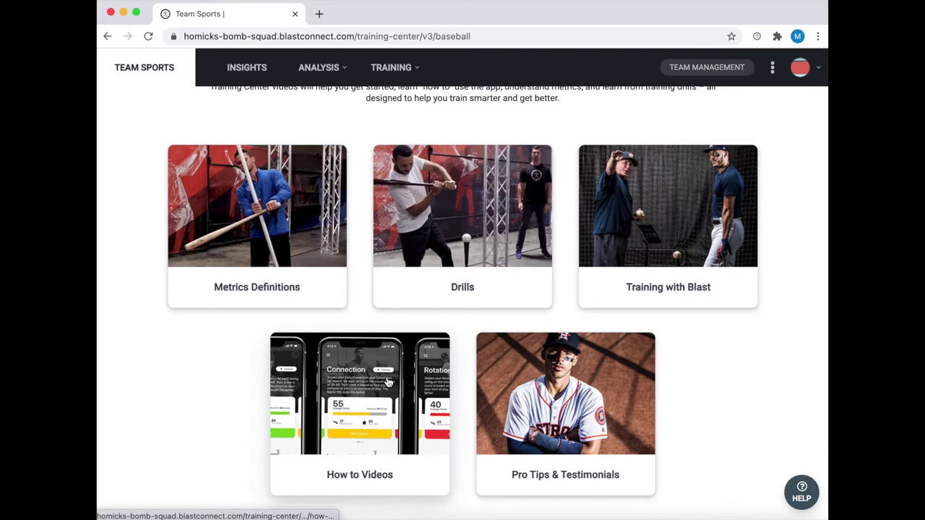
left_click(388, 382)
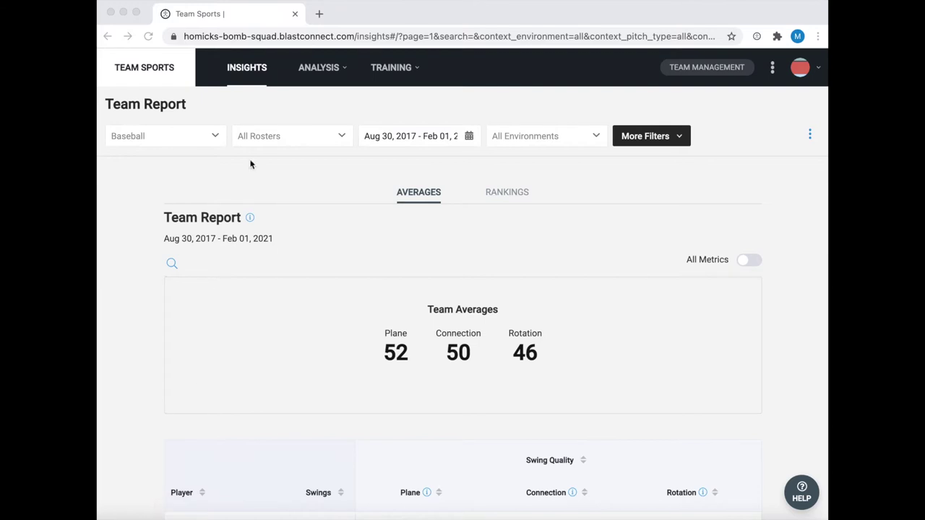
left_click(275, 107)
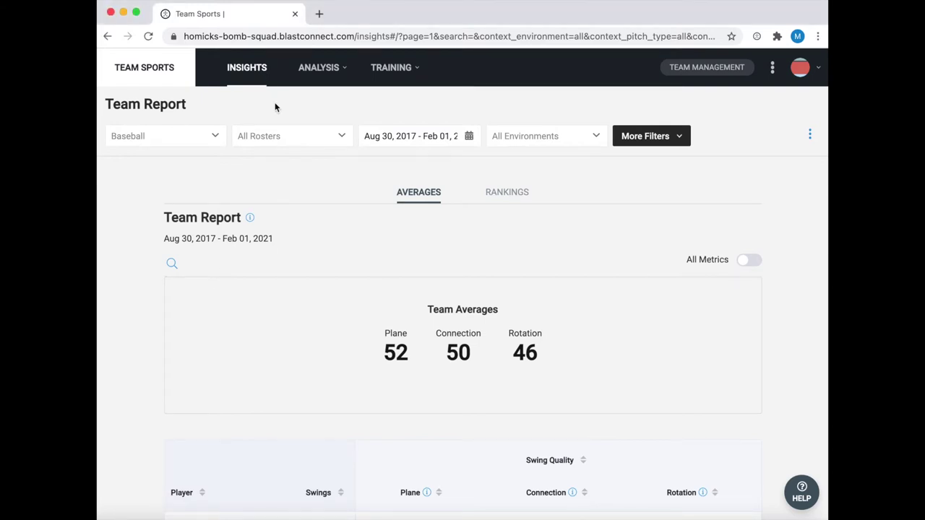
scroll(275, 106, "down", 4)
scroll(285, 258, "down", 5)
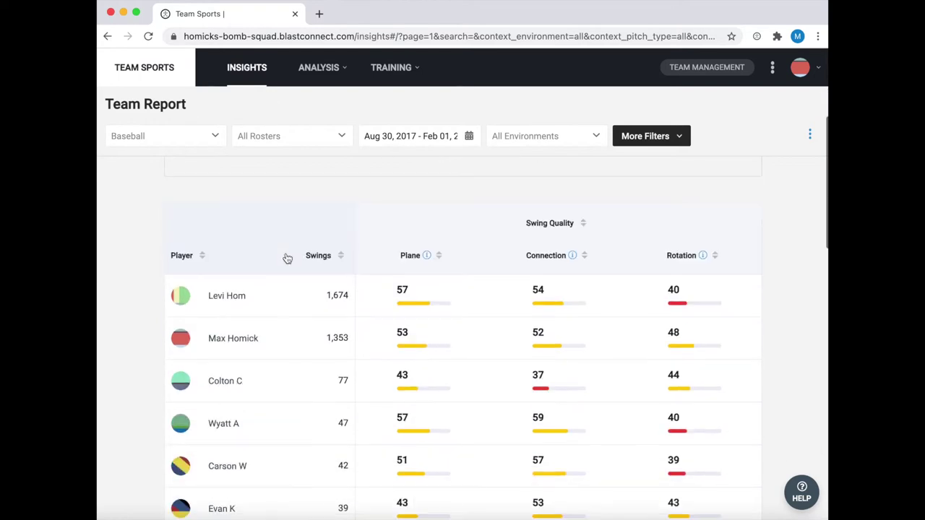
scroll(285, 258, "up", 1)
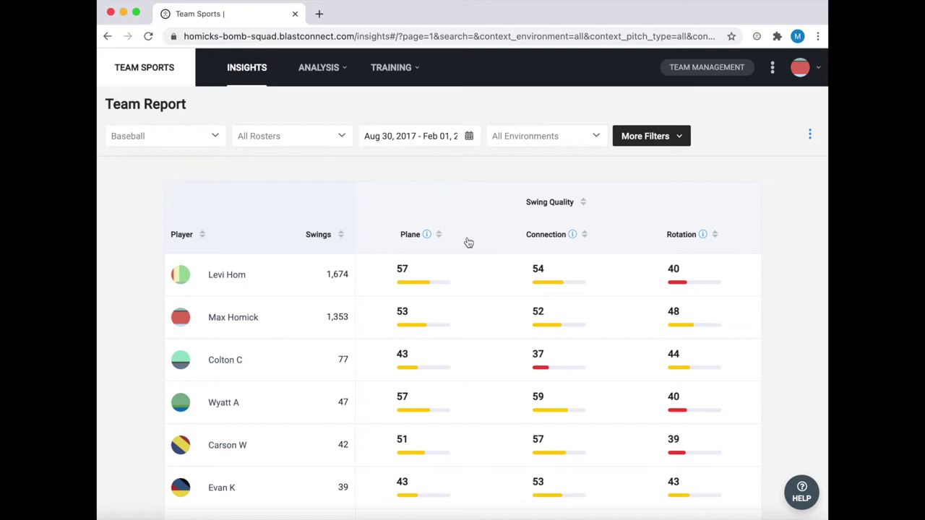
scroll(469, 243, "up", 4)
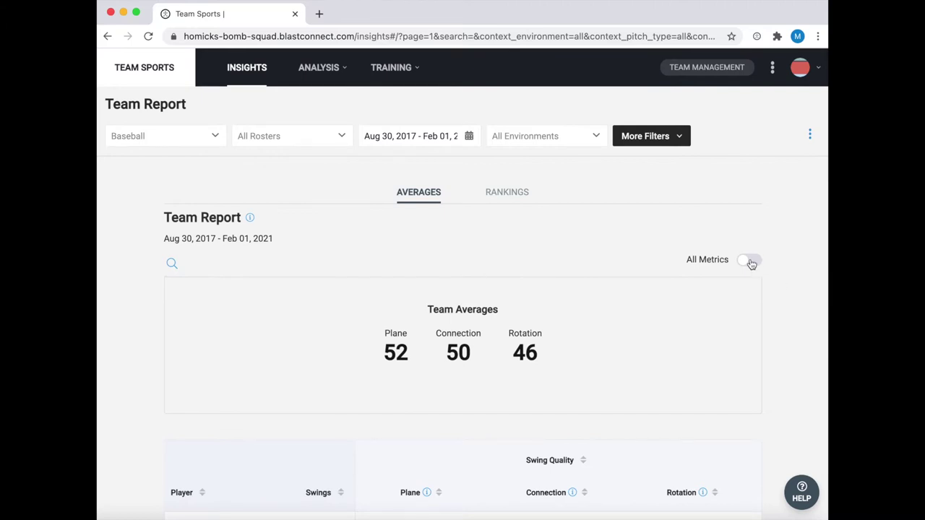
Turn on All Metrics to view Bat Speed, Rotational Acceleration and On Plane Efficiency columns.
left_click(749, 261)
scroll(750, 263, "down", 5)
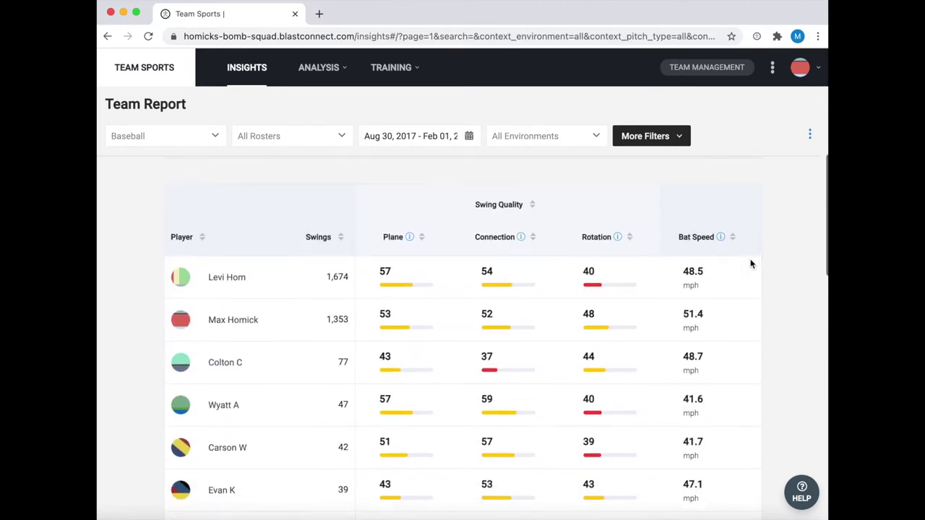
scroll(652, 313, "right", 4)
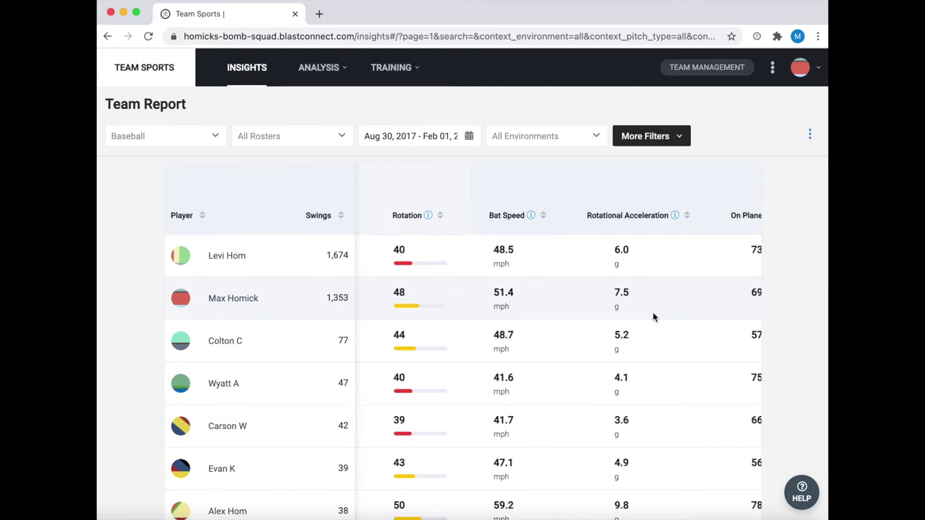
scroll(548, 276, "right", 3)
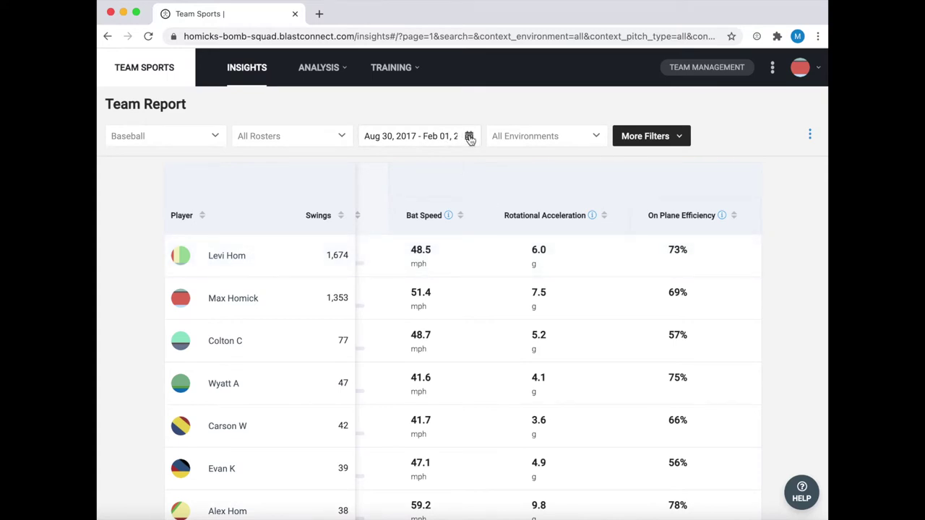
Try a Sep 11–13 range, then revert the report to the All Time preset.
left_click(445, 136)
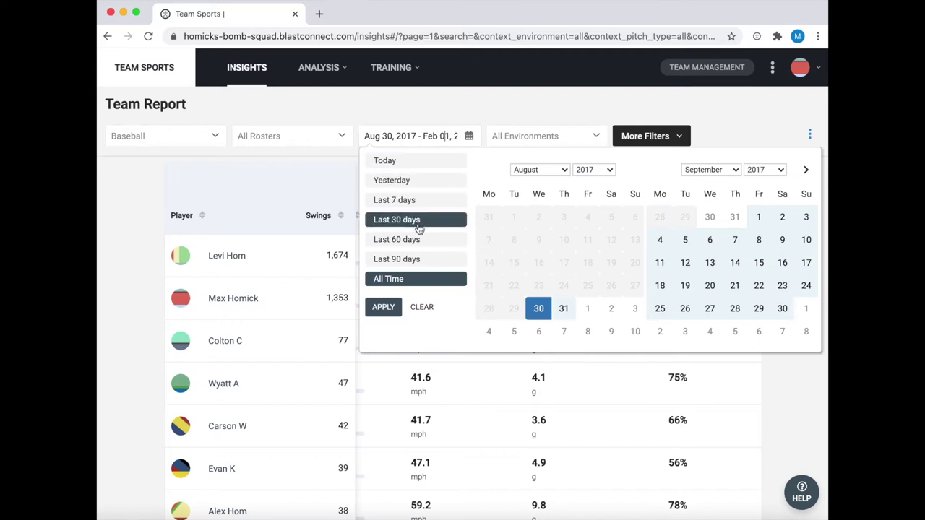
left_click(659, 263)
left_click(717, 266)
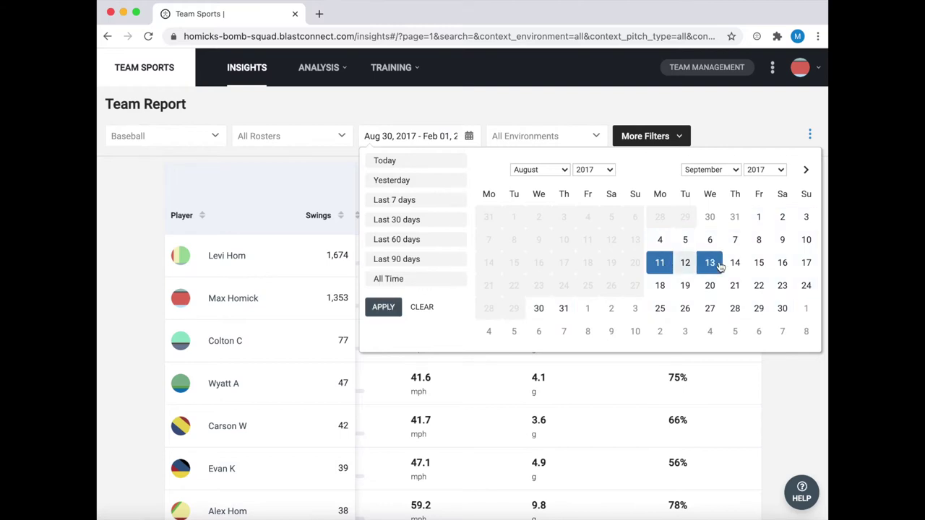
left_click(424, 282)
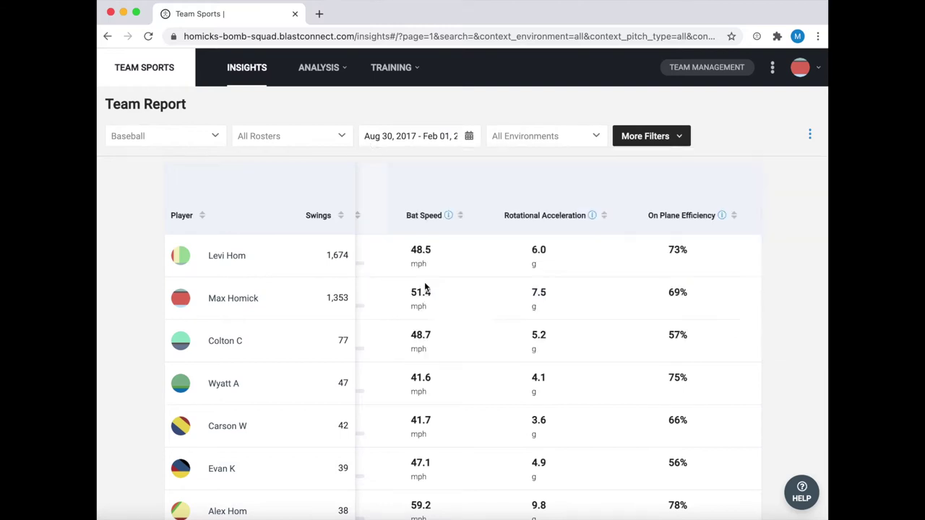
scroll(424, 288, "left", 5)
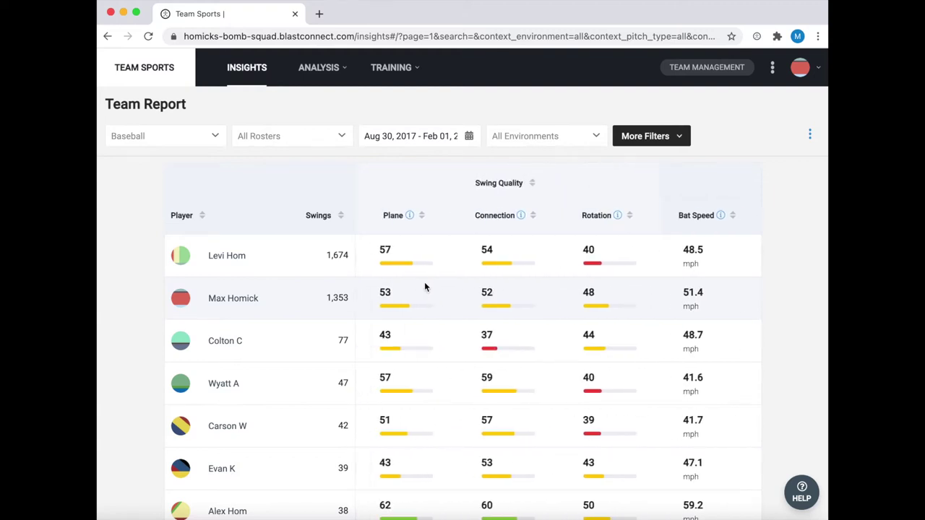
scroll(424, 287, "up", 5)
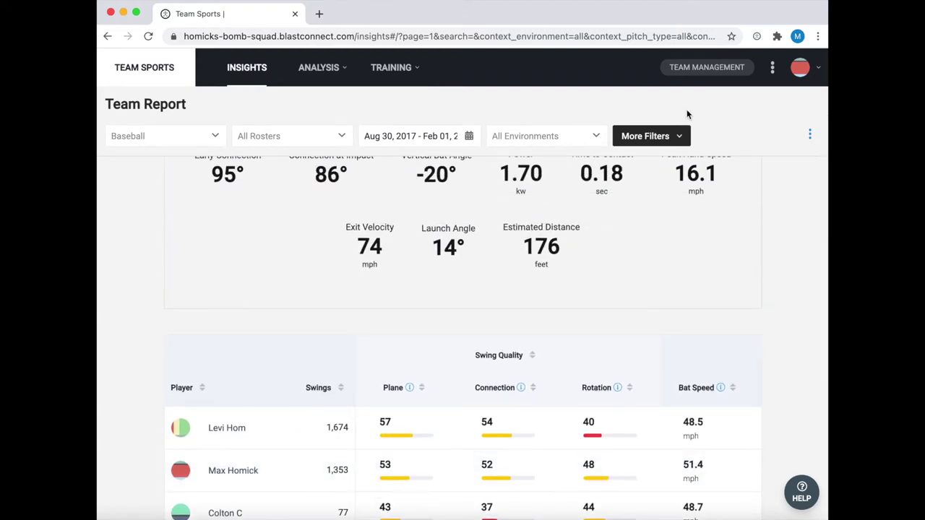
left_click(674, 135)
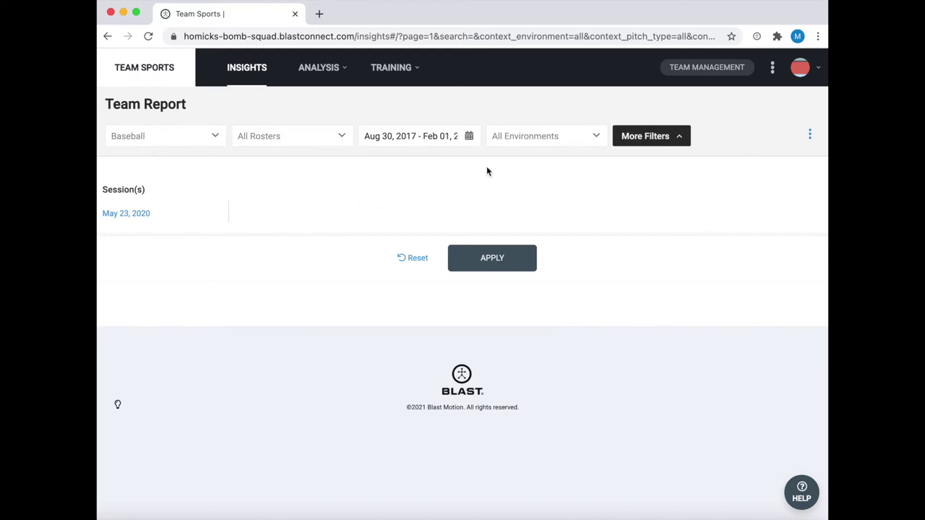
left_click(653, 138)
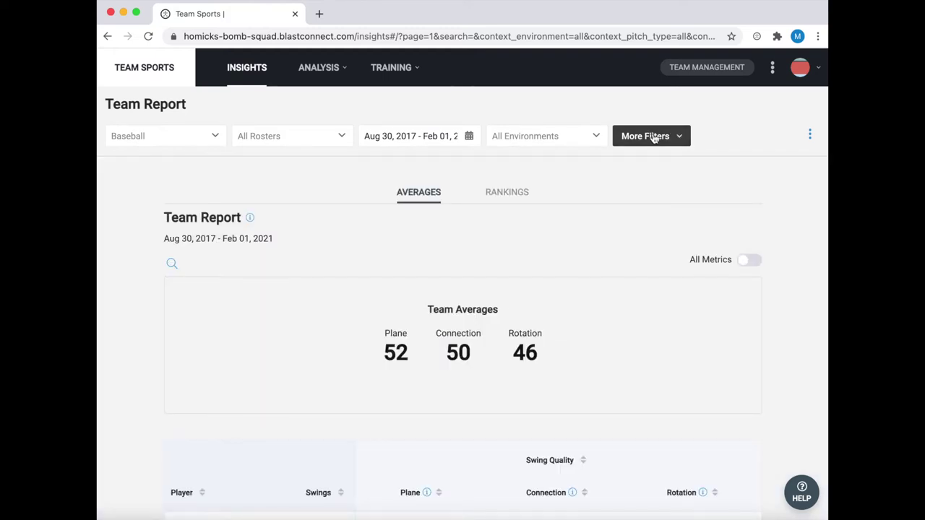
left_click(810, 136)
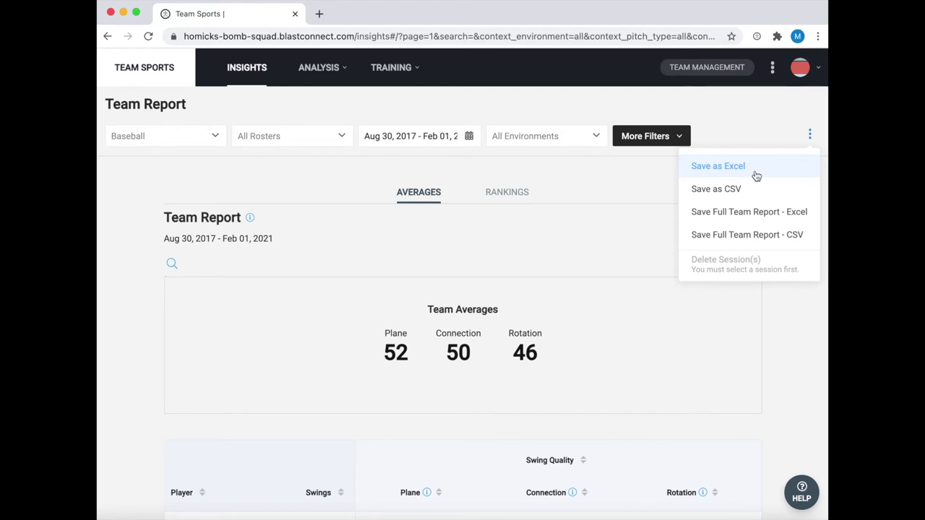
scroll(632, 214, "down", 4)
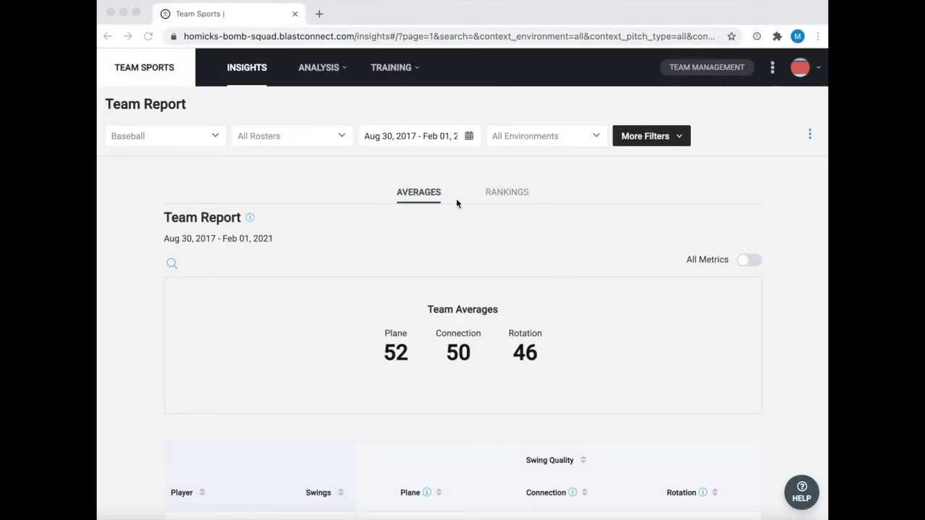
Open the Player Report for the top player with 1,674 swings.
scroll(456, 198, "down", 3)
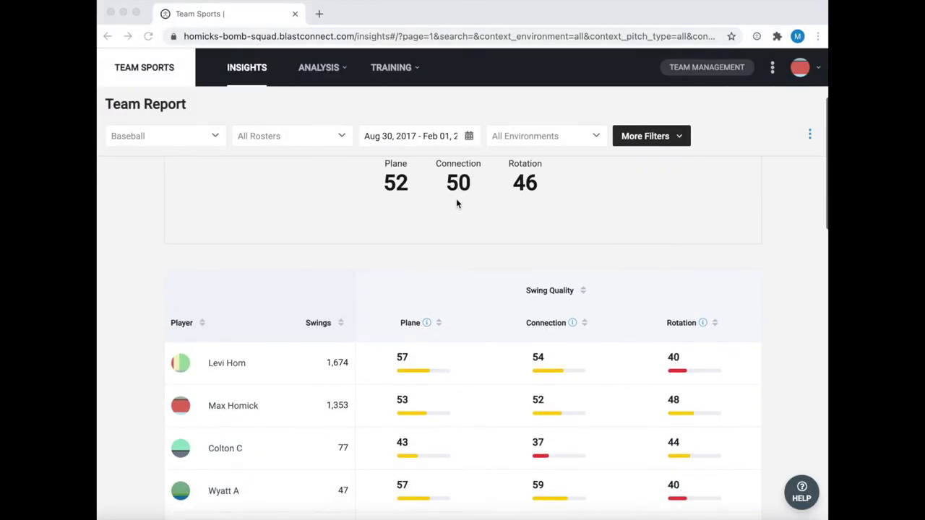
left_click(244, 351)
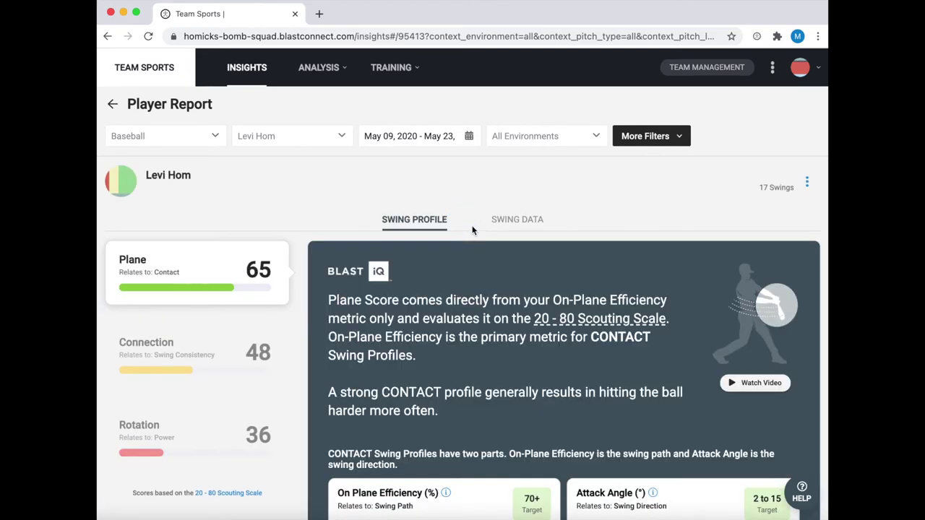
Review the Swing Profile, then view the Swing Data table of individual swings.
scroll(252, 285, "down", 2)
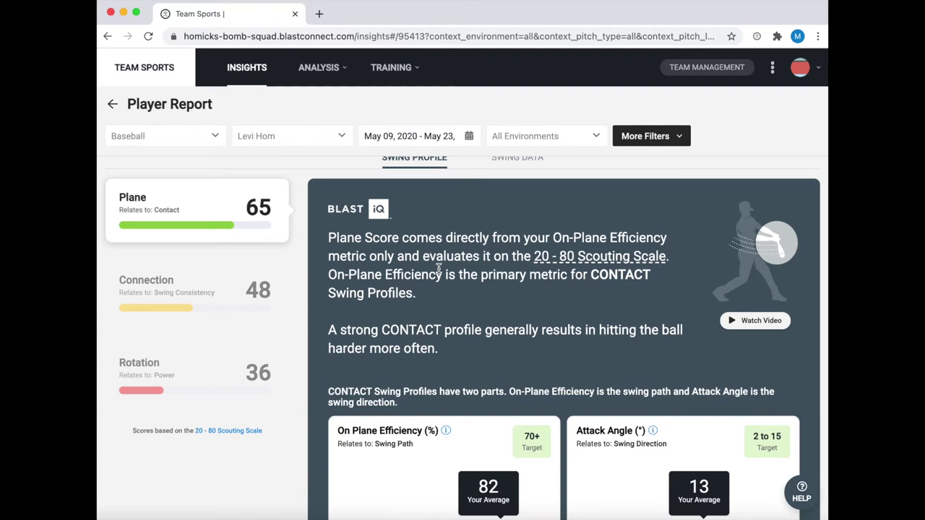
scroll(439, 268, "down", 15)
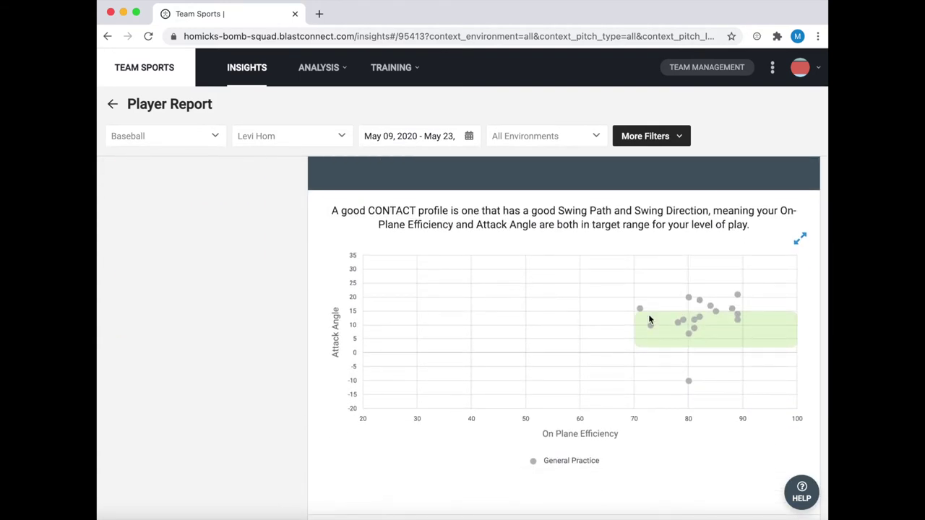
scroll(648, 318, "up", 15)
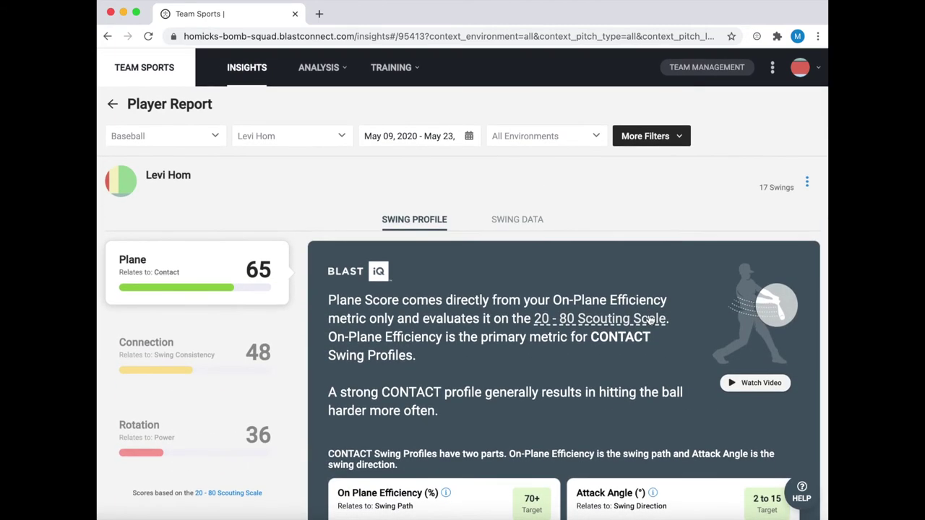
left_click(530, 221)
scroll(528, 225, "down", 2)
scroll(528, 225, "down", 10)
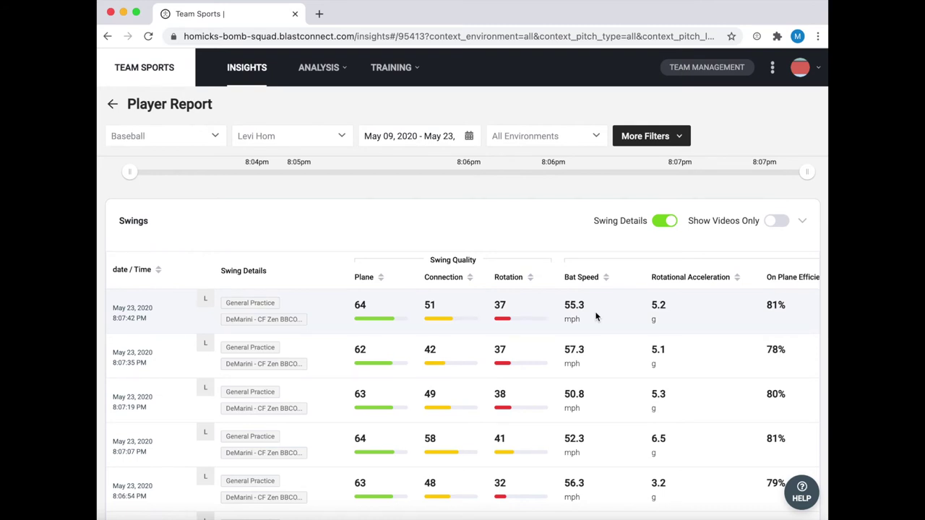
Reapply the date range, go to the Team Management Members list, and open another player's insights.
left_click(425, 135)
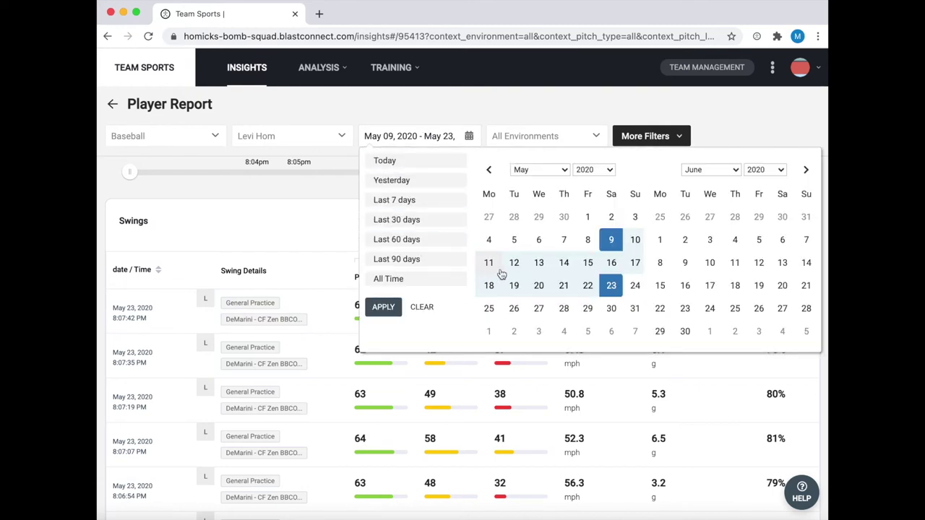
left_click(390, 308)
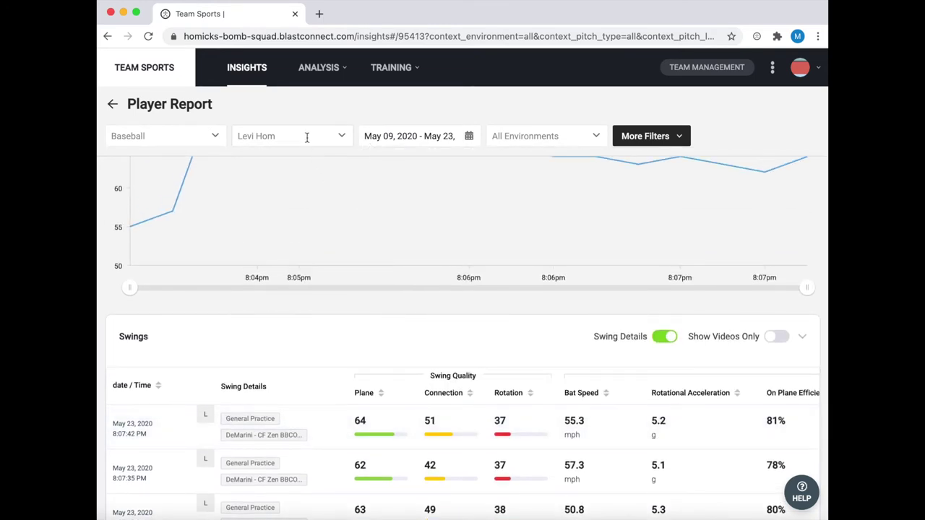
left_click(305, 136)
scroll(312, 242, "down", 2)
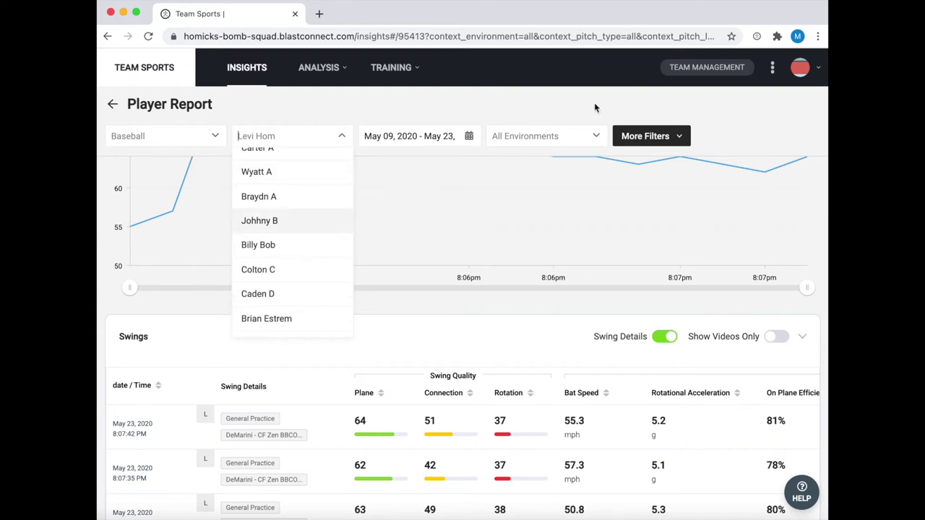
left_click(699, 73)
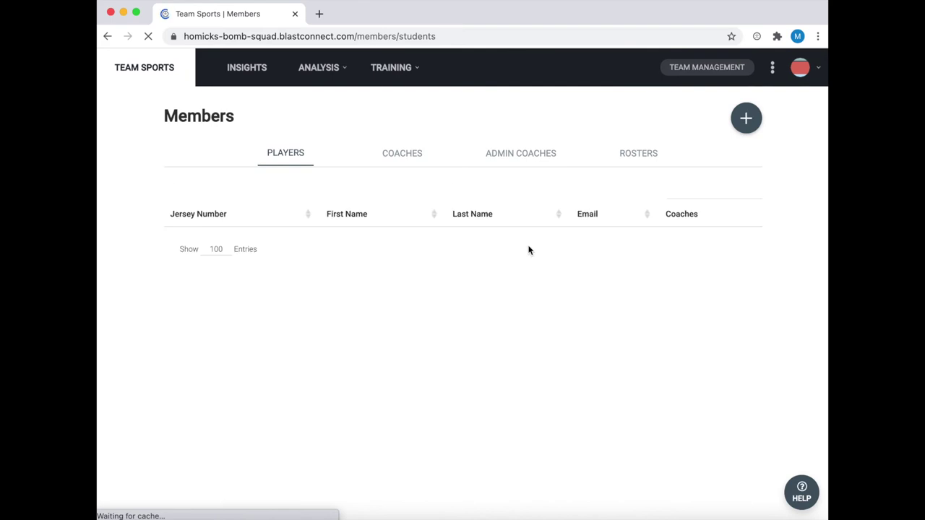
scroll(528, 250, "down", 5)
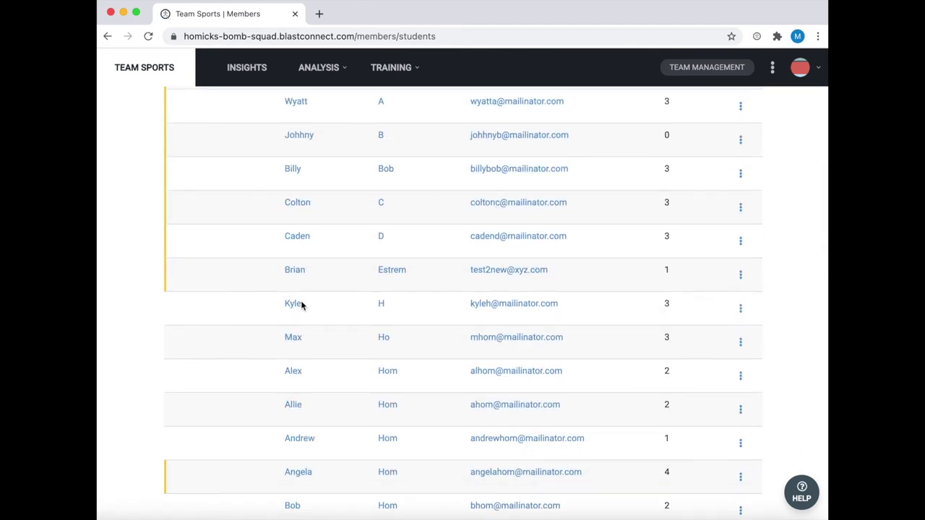
left_click(297, 308)
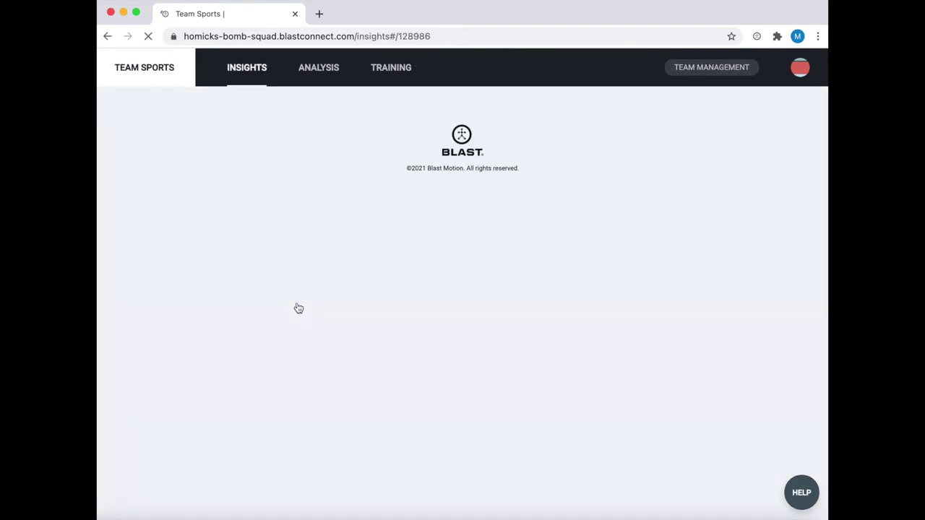